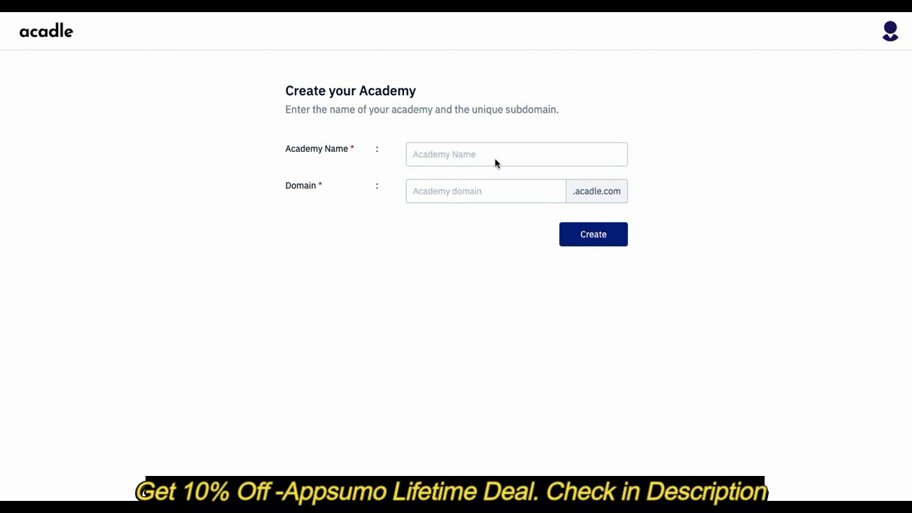
Step: Enter 'Demo Acadmey' as the academy name and 'testdemoacademy' as the subdomain
{"action": "left_click", "coordinate": [448, 153]}
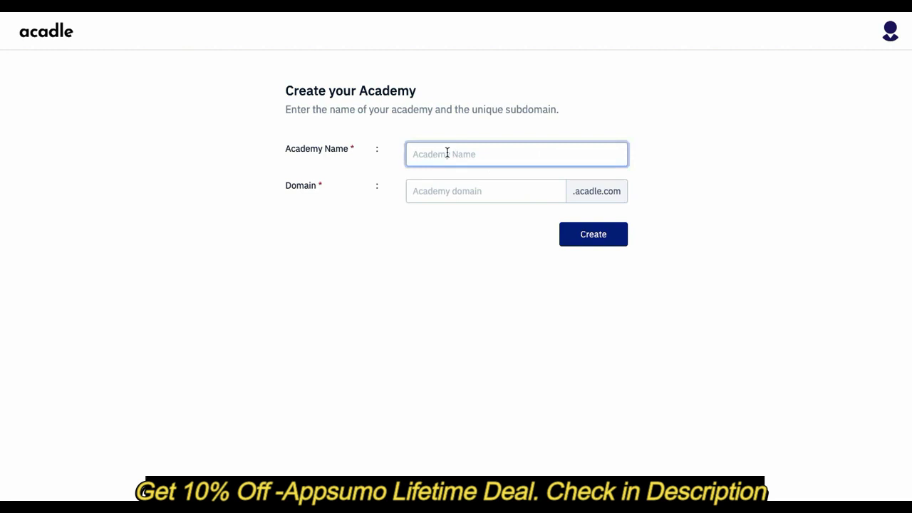
{"action": "type", "text": "Demo"}
{"action": "type", "text": "Acadmey"}
{"action": "left_click", "coordinate": [457, 185]}
{"action": "type", "text": "testdemoa"}
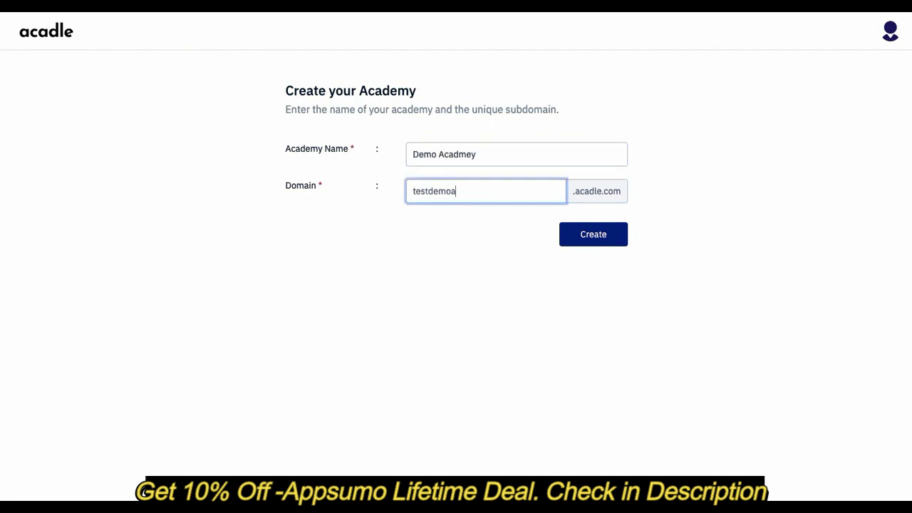
{"action": "type", "text": "cademy"}
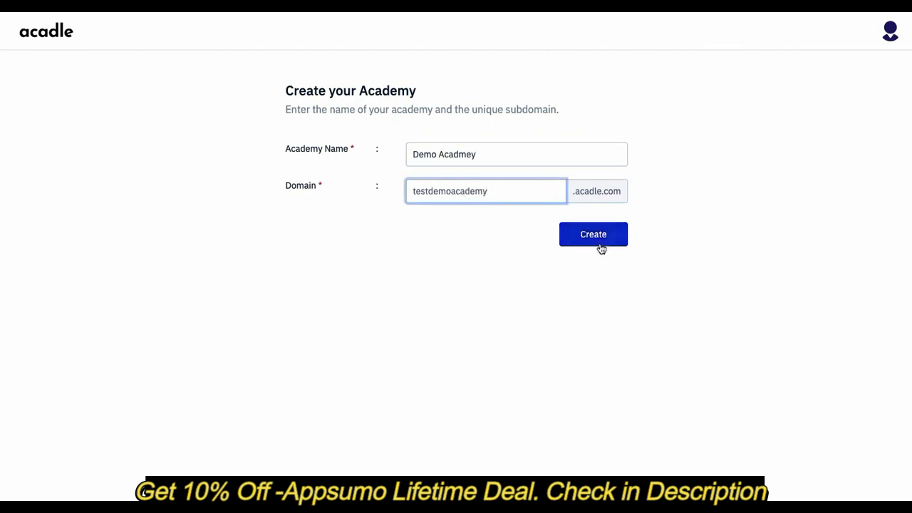
Step: Create Demo Acadmey and let the dashboard list it with 200 users, 2 members, 10 GB
{"action": "left_click", "coordinate": [601, 247]}
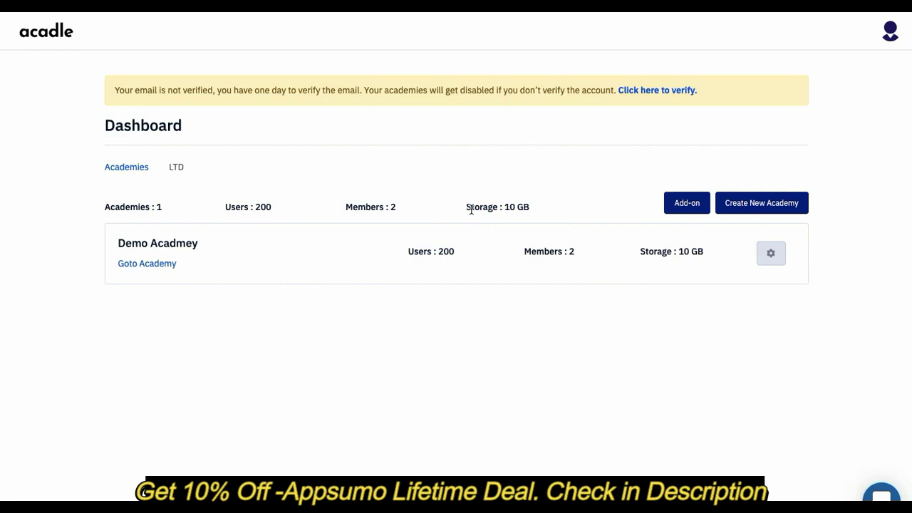
Step: Change Demo Acadmey's storage allocation from 10 GB to 8 GB and save it
{"action": "left_click", "coordinate": [770, 258]}
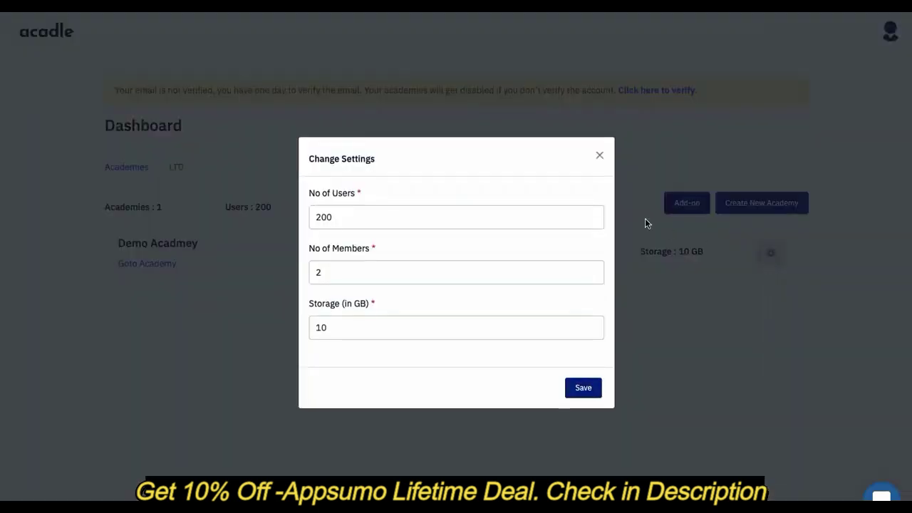
{"action": "left_click", "coordinate": [598, 156]}
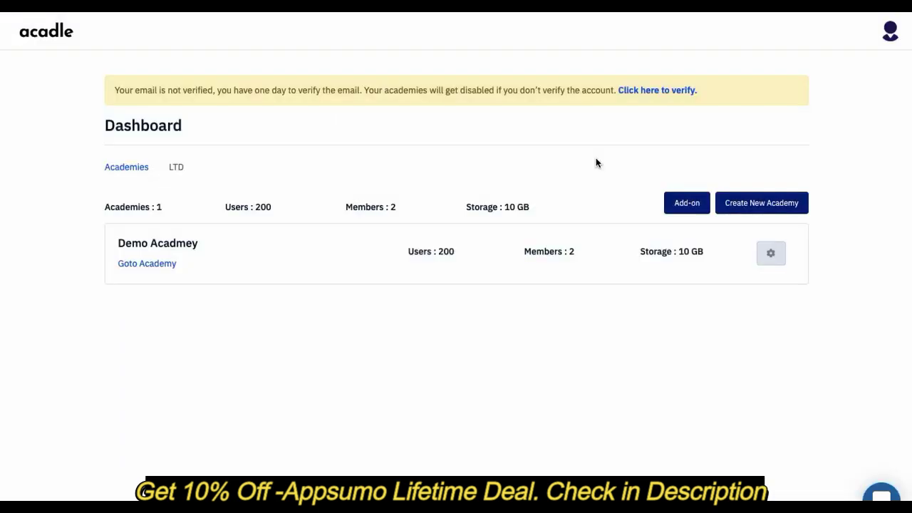
{"action": "left_click", "coordinate": [771, 255]}
{"action": "left_click", "coordinate": [382, 337]}
{"action": "key", "text": "ctrl+a"}
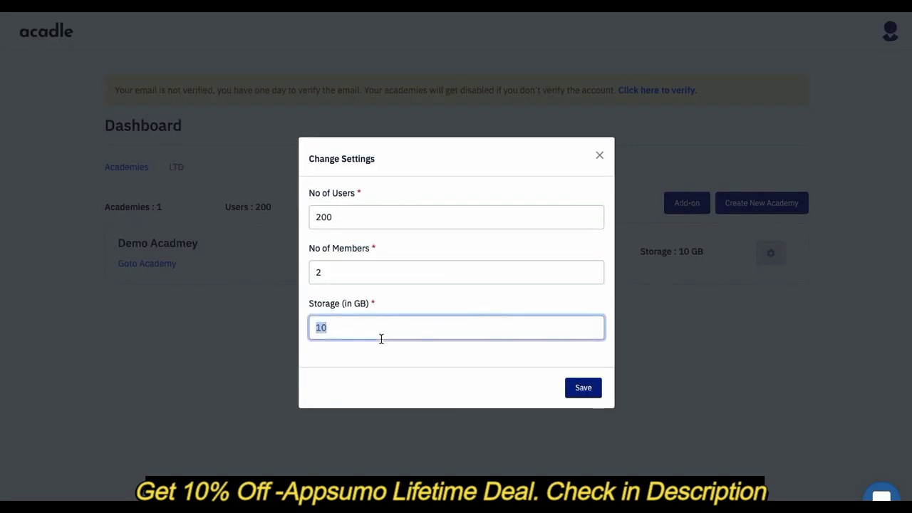
{"action": "type", "text": "8"}
{"action": "left_click", "coordinate": [579, 391]}
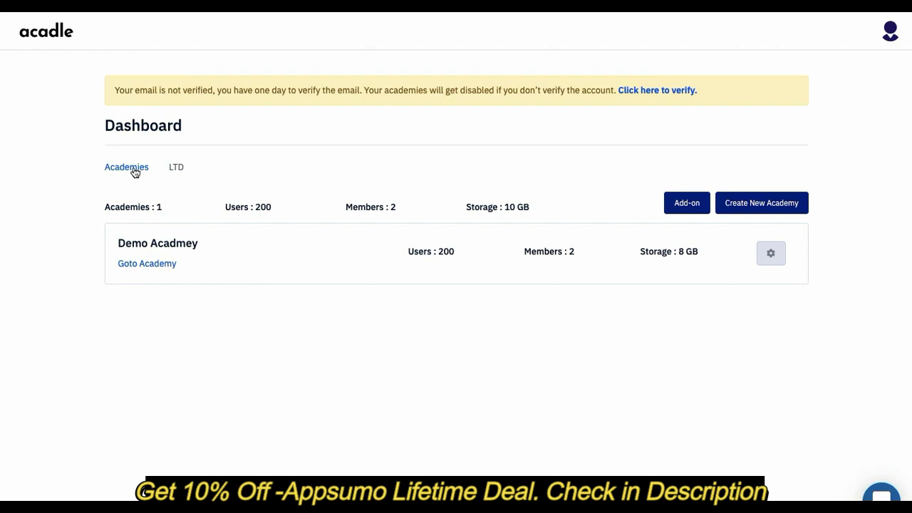
{"action": "left_click", "coordinate": [178, 171]}
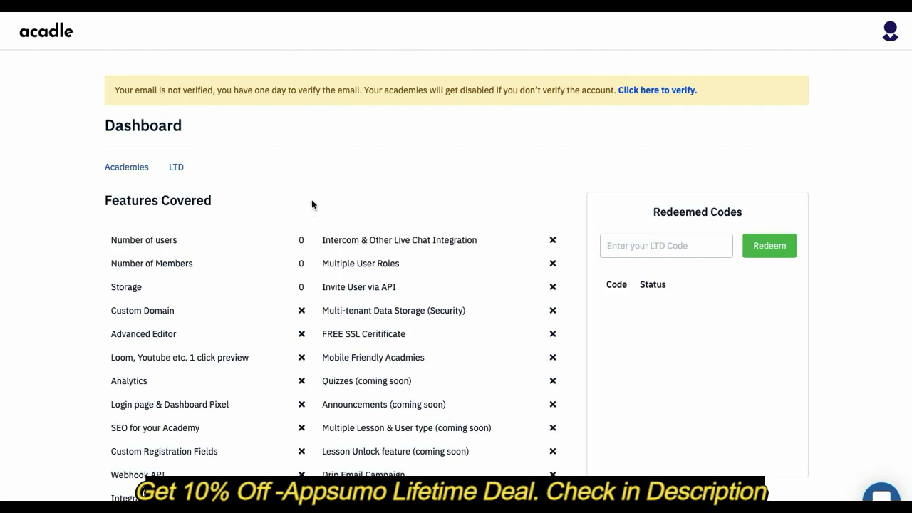
{"action": "left_click", "coordinate": [129, 168]}
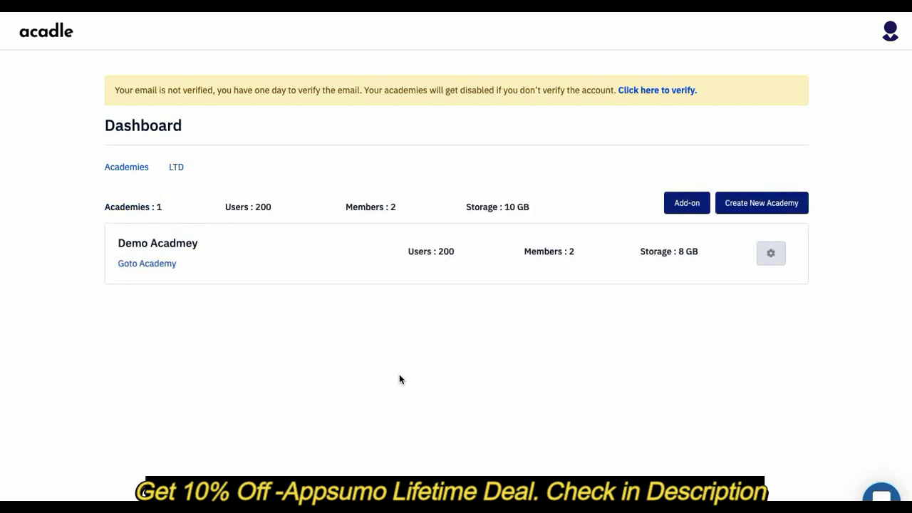
Step: Enter Demo Acadmey, check its Courses page, then view its empty Users list
{"action": "left_click", "coordinate": [141, 266]}
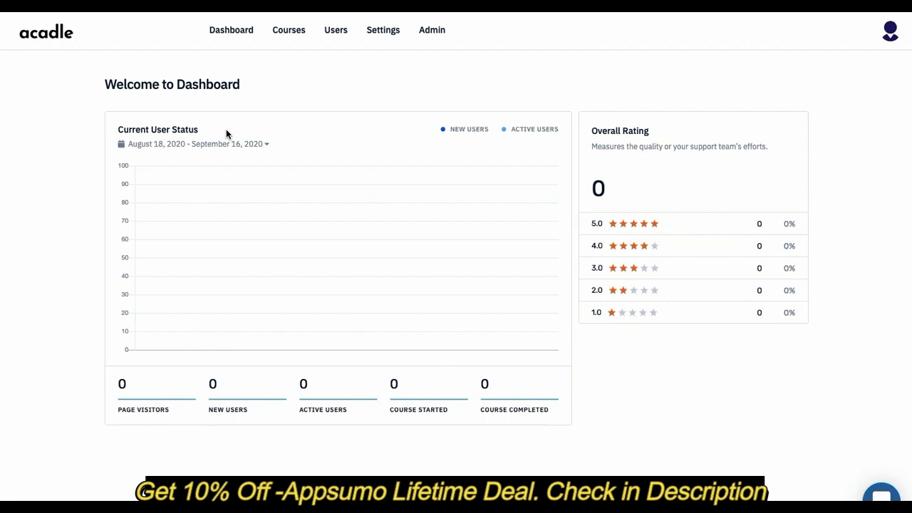
{"action": "left_click", "coordinate": [286, 36]}
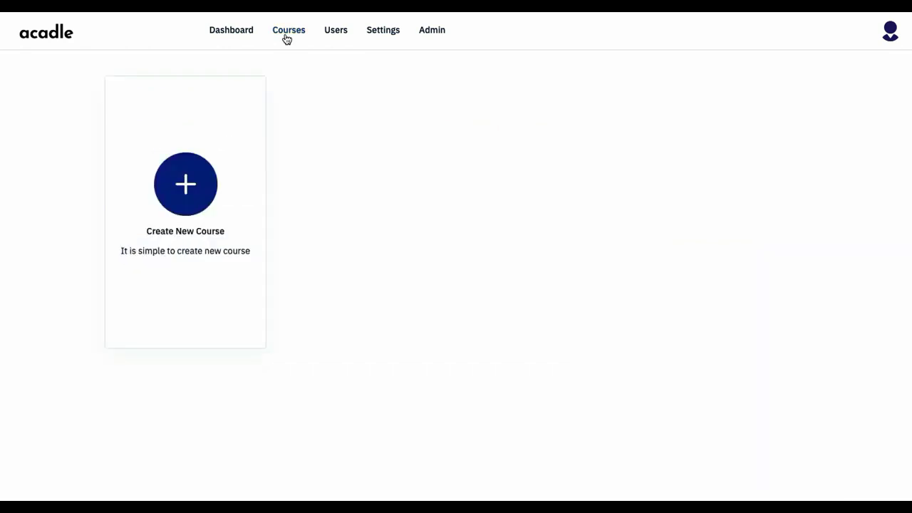
{"action": "left_click", "coordinate": [336, 32]}
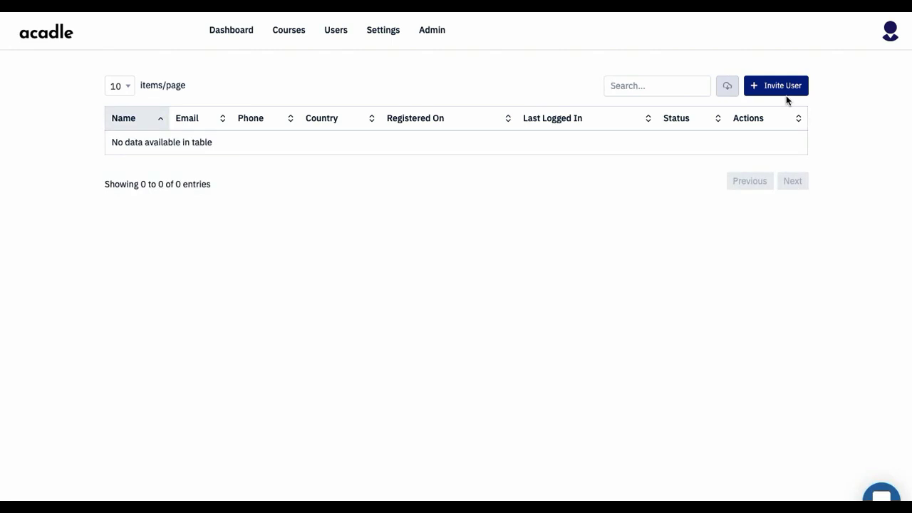
Step: Preview two login page designs in Settings, then view the empty Pixels script fields
{"action": "left_click", "coordinate": [395, 37]}
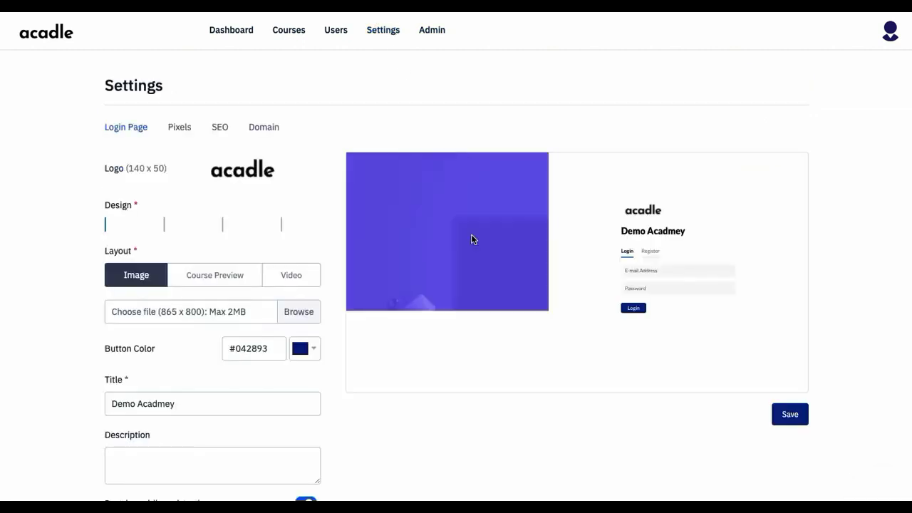
{"action": "left_click", "coordinate": [188, 247]}
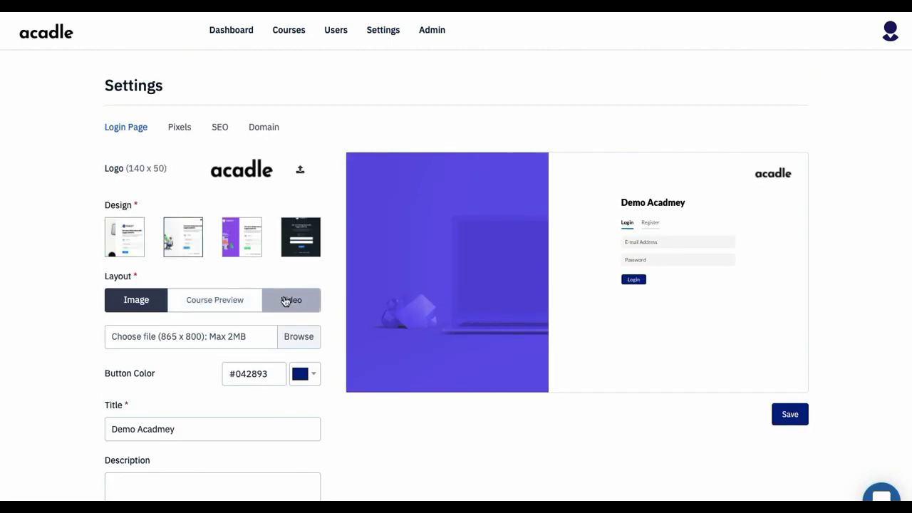
{"action": "left_click", "coordinate": [311, 238]}
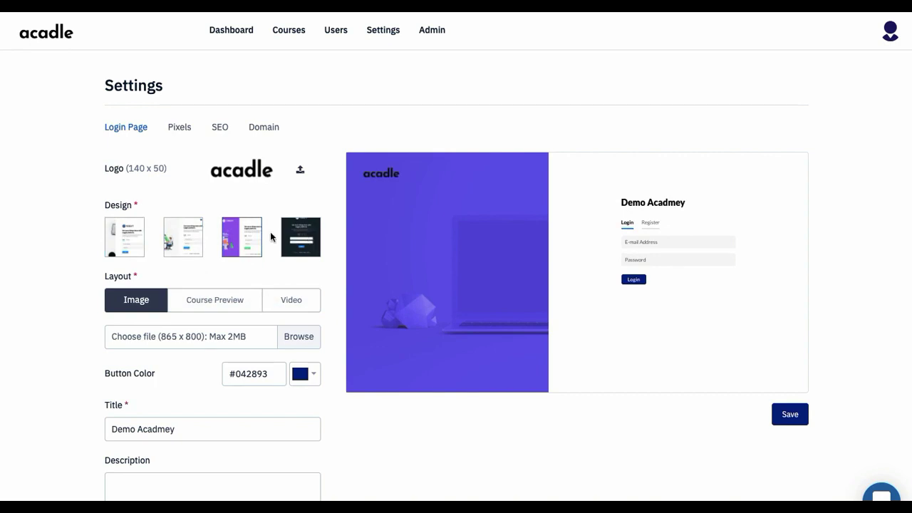
{"action": "left_click", "coordinate": [180, 129]}
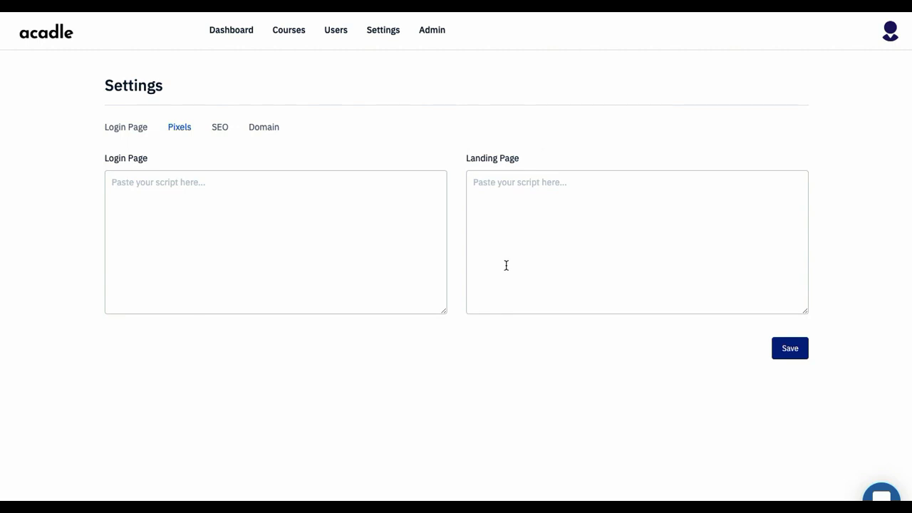
Step: Check the SEO settings, then view the Domain tab with its CNAME instructions
{"action": "left_click", "coordinate": [221, 133]}
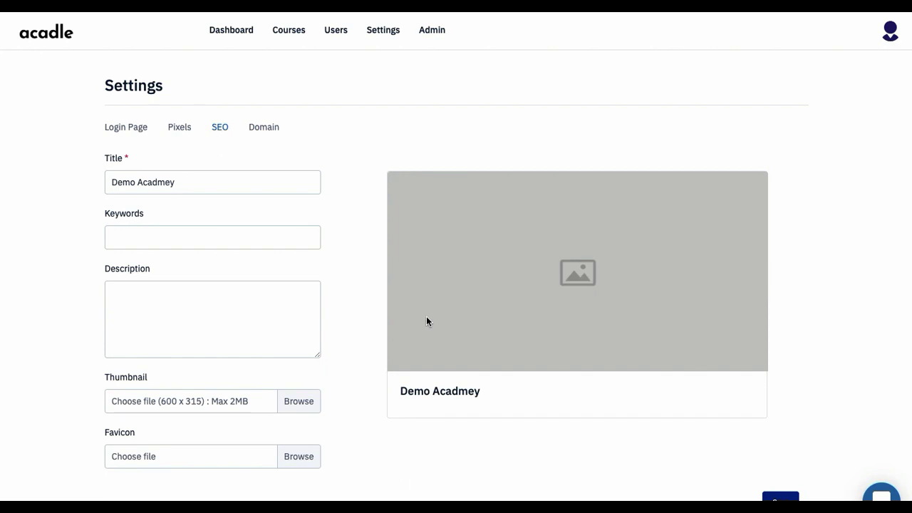
{"action": "left_click", "coordinate": [265, 126]}
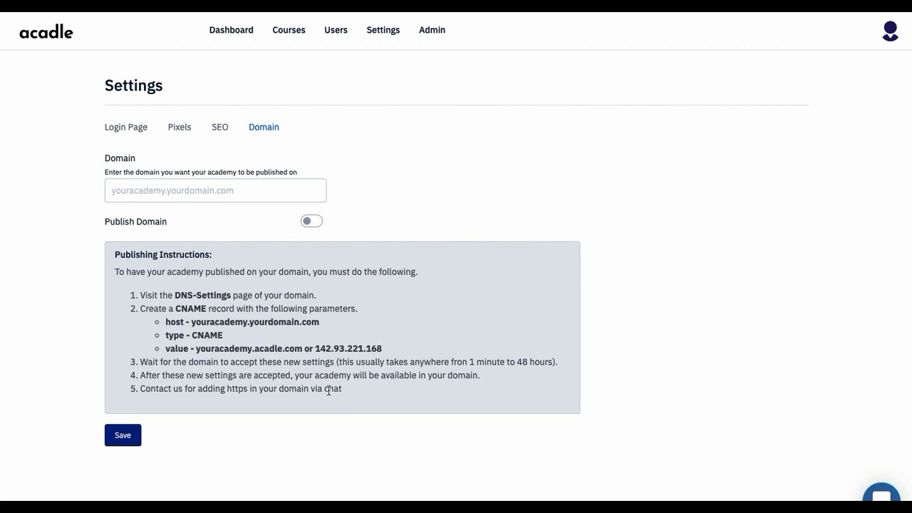
Step: Review the Admin Team tab, then view the academy's API key panel
{"action": "left_click", "coordinate": [433, 31]}
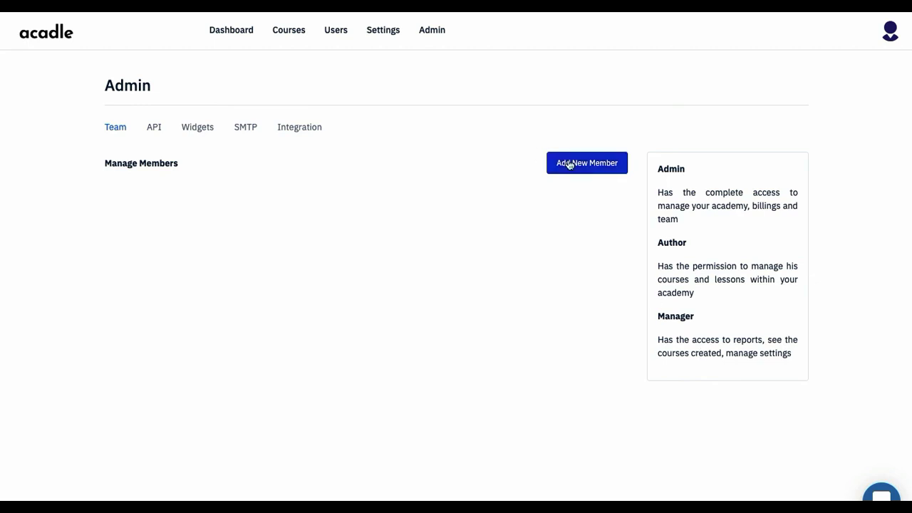
{"action": "left_click", "coordinate": [162, 132]}
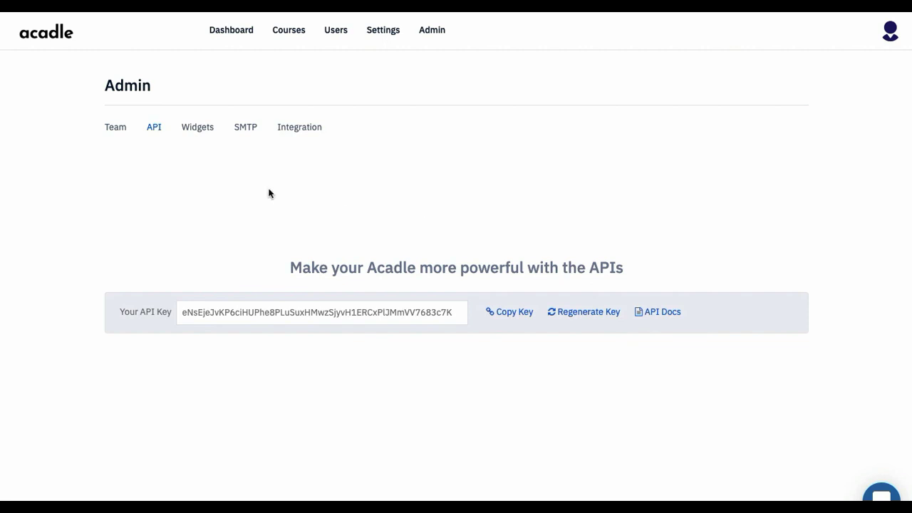
Step: View the Widgets embed script for testdemoacademy.acadlemails.com and its sample preview
{"action": "left_click", "coordinate": [198, 133]}
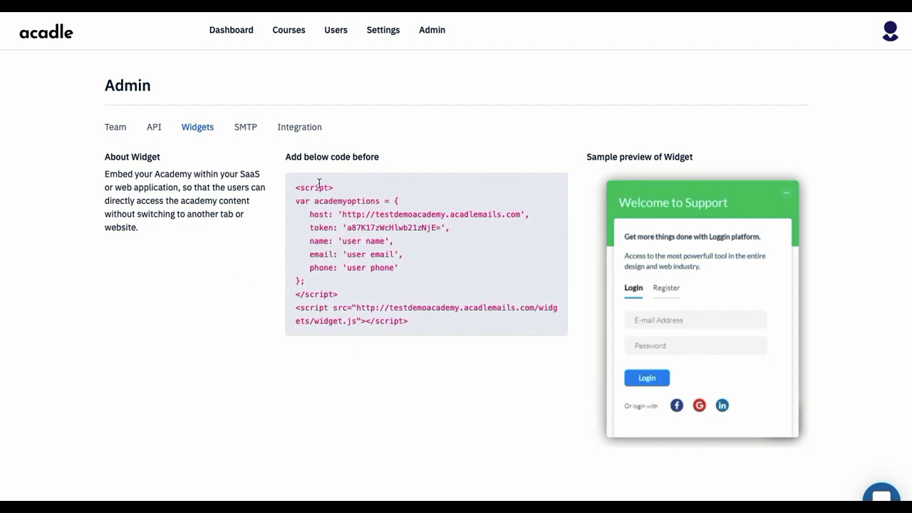
Step: Review the SMTP drip emails 1 and 2, then view the Integration list
{"action": "left_click", "coordinate": [244, 131]}
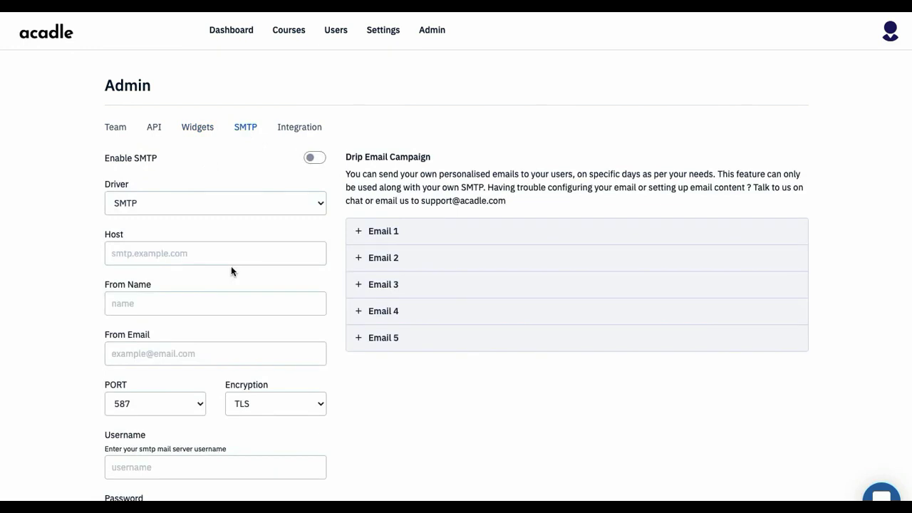
{"action": "left_click", "coordinate": [386, 244]}
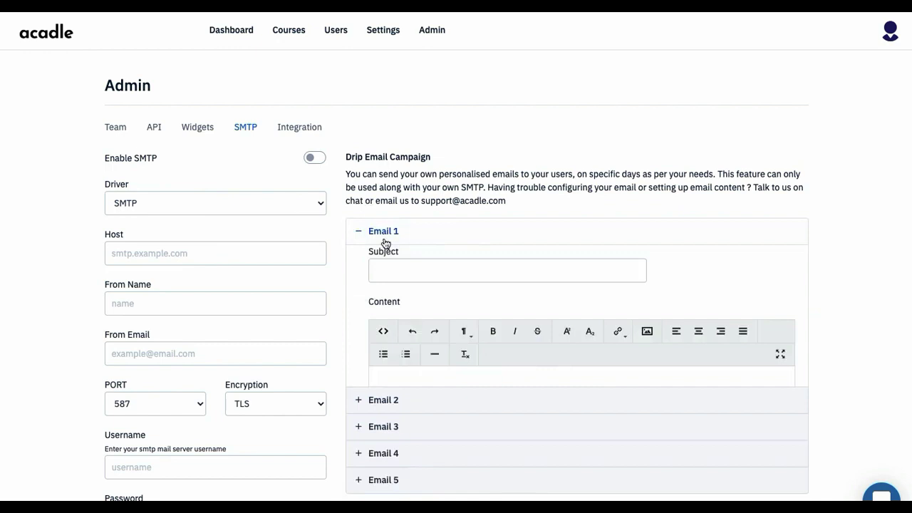
{"action": "left_click", "coordinate": [386, 244]}
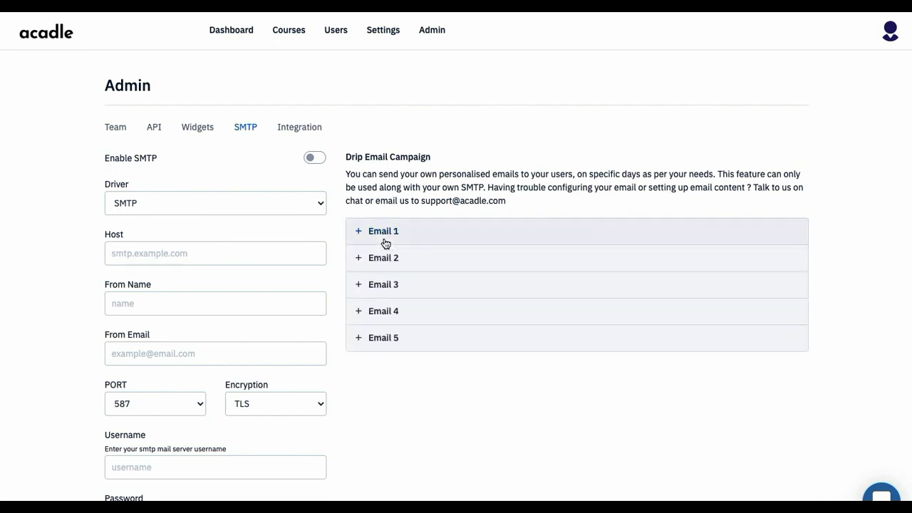
{"action": "left_click", "coordinate": [386, 269]}
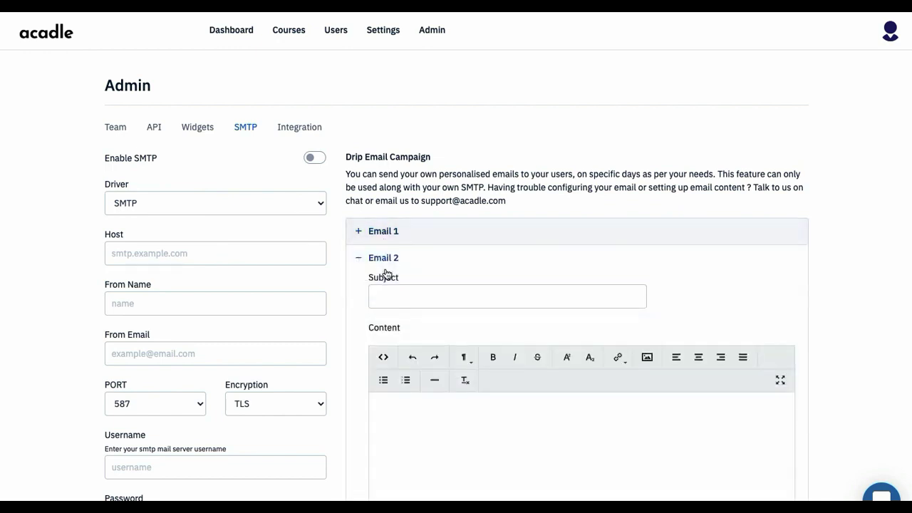
{"action": "left_click", "coordinate": [385, 268]}
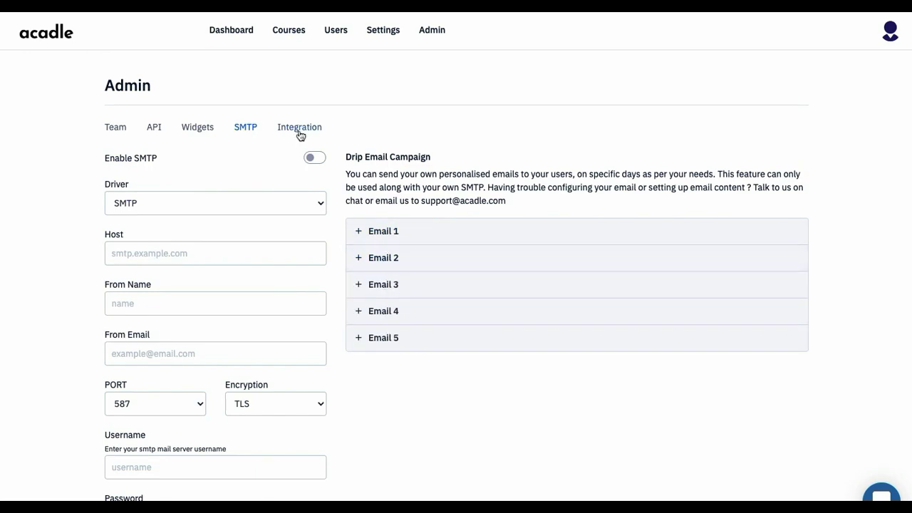
{"action": "left_click", "coordinate": [299, 130]}
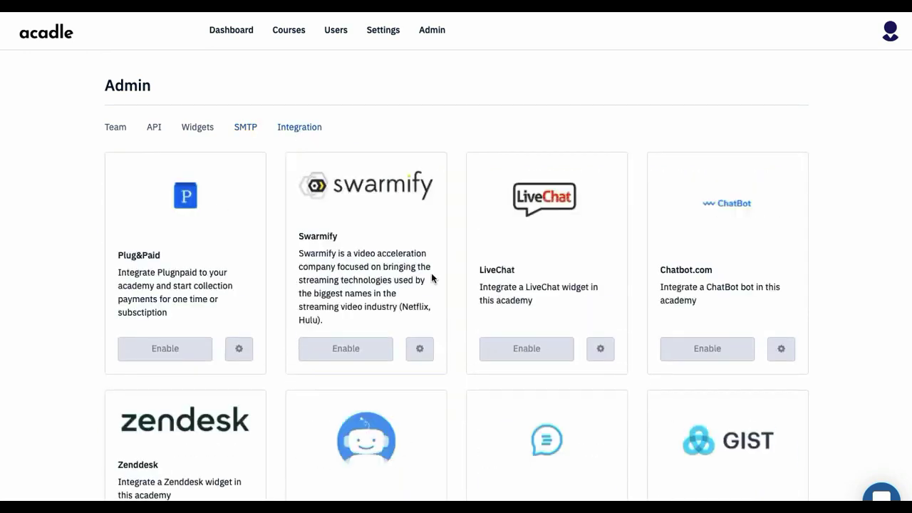
{"action": "scroll", "coordinate": [431, 275], "scroll_direction": "down", "scroll_amount": 5}
{"action": "scroll", "coordinate": [431, 275], "scroll_direction": "up", "scroll_amount": 5}
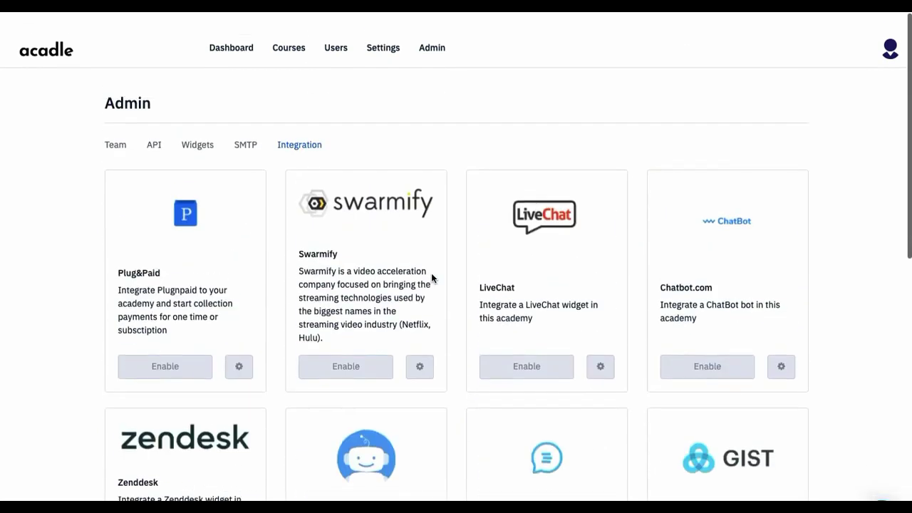